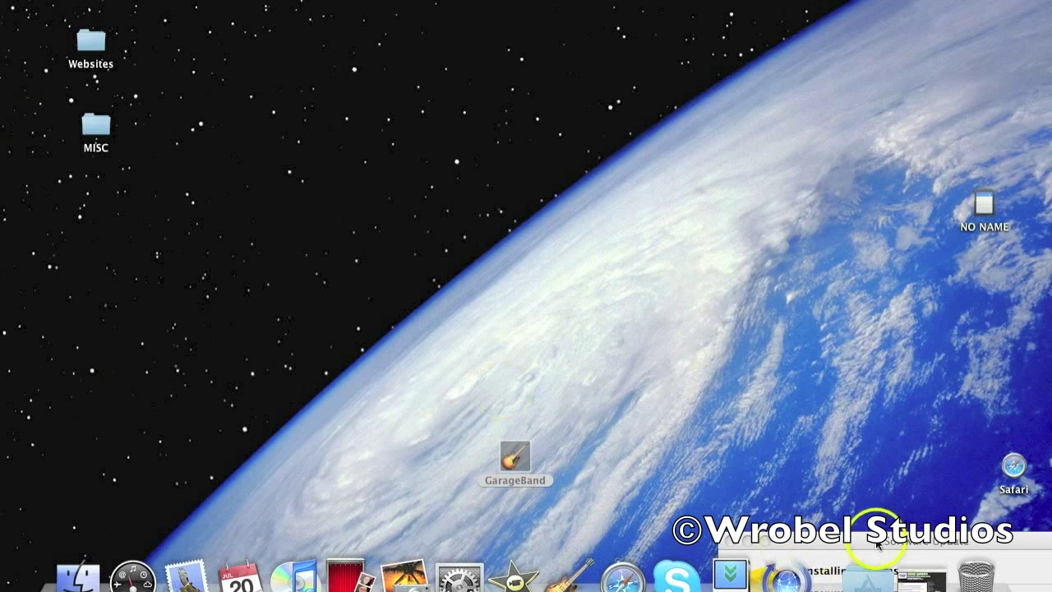
Open the NO NAME card from the desktop and show its empty my_music folder.
click(984, 203)
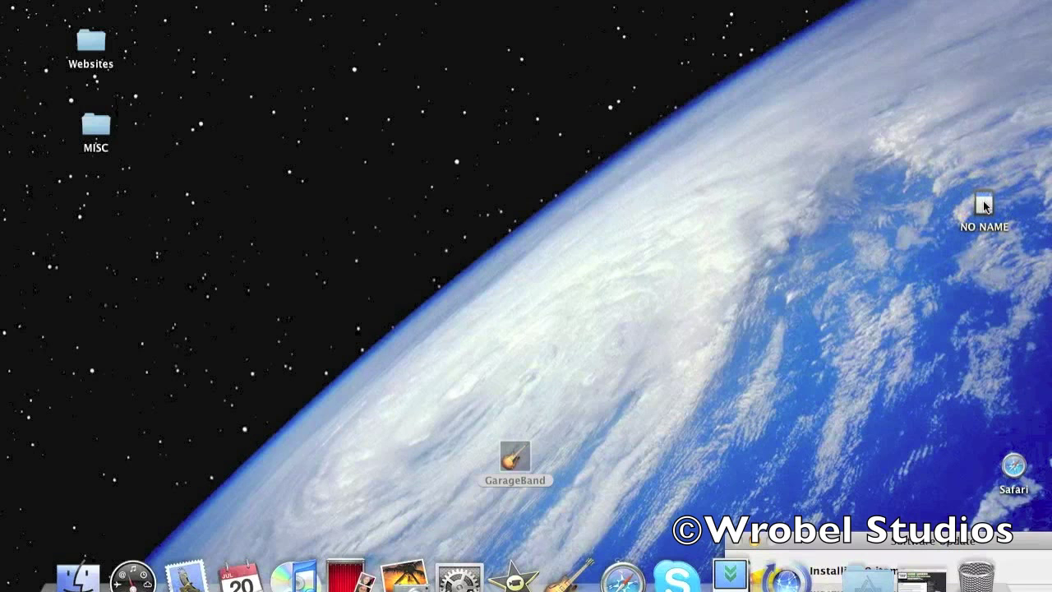
click(986, 212)
double_click(985, 212)
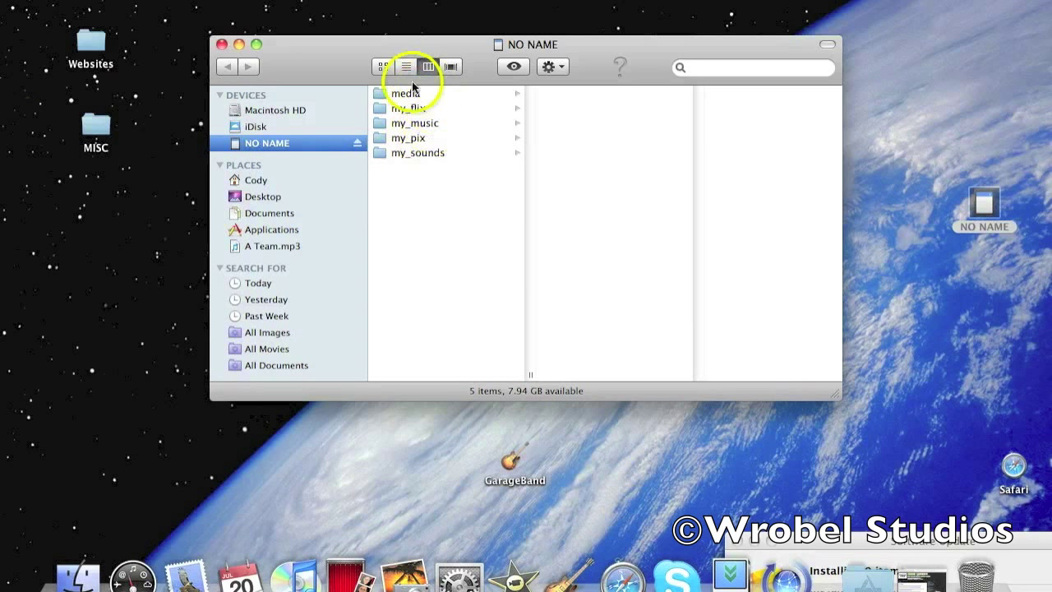
click(423, 126)
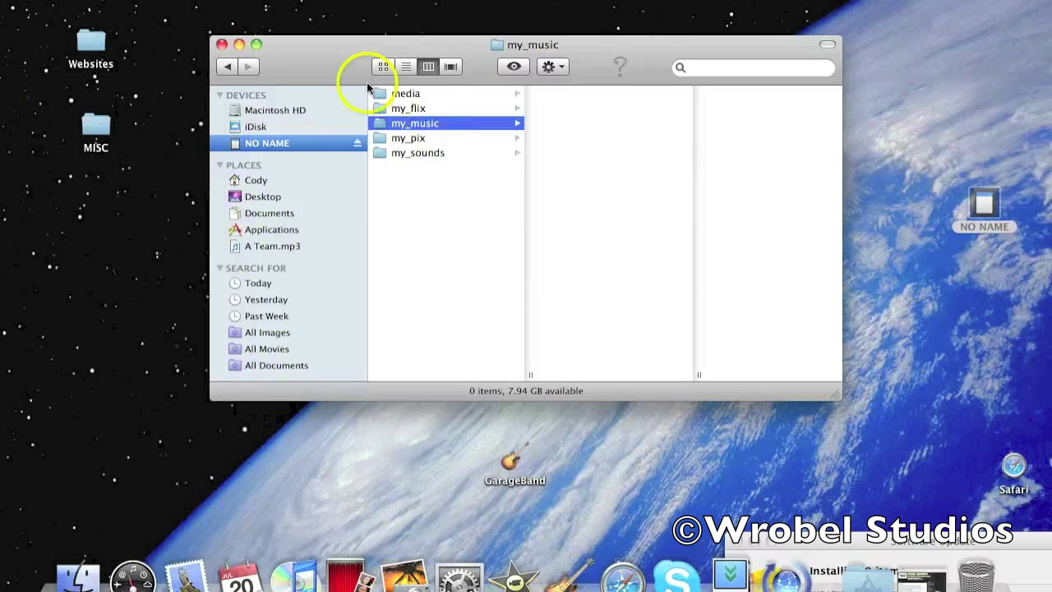
click(132, 3)
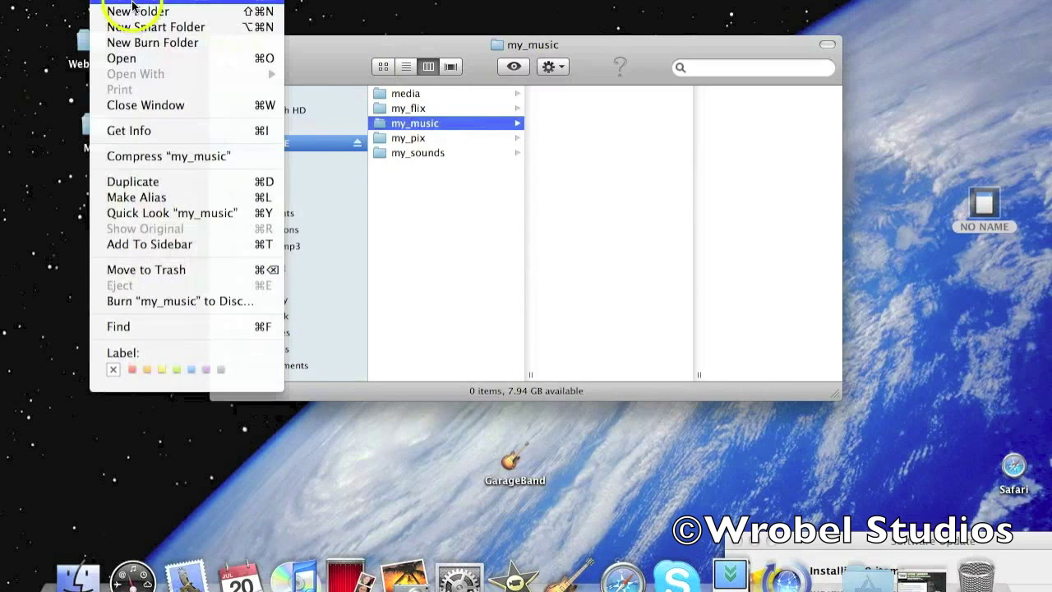
Open a second Finder window below the first and search This Mac for 'akon'.
click(133, 6)
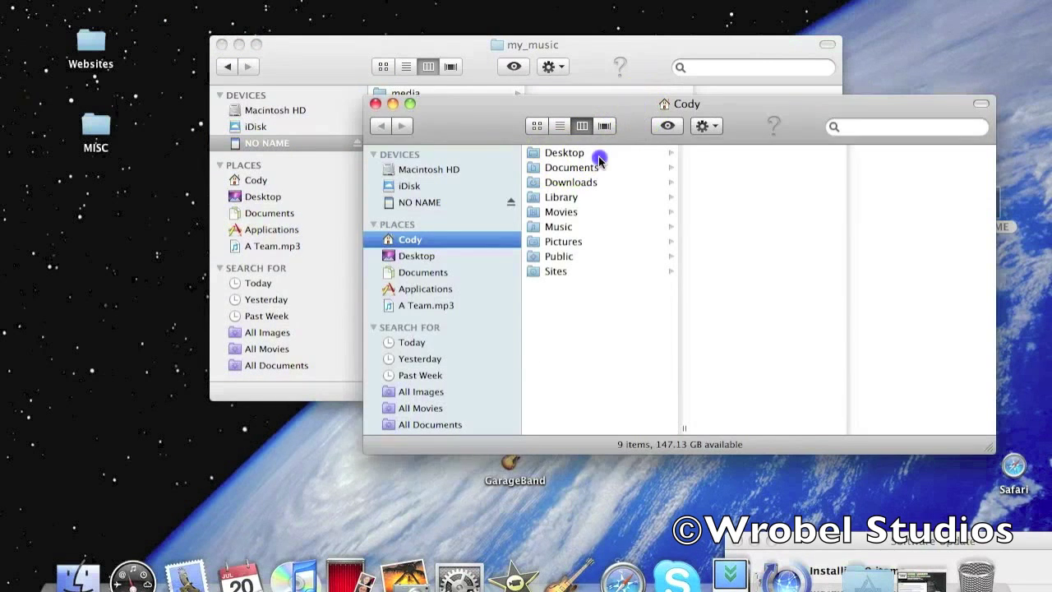
drag(638, 112, 481, 220)
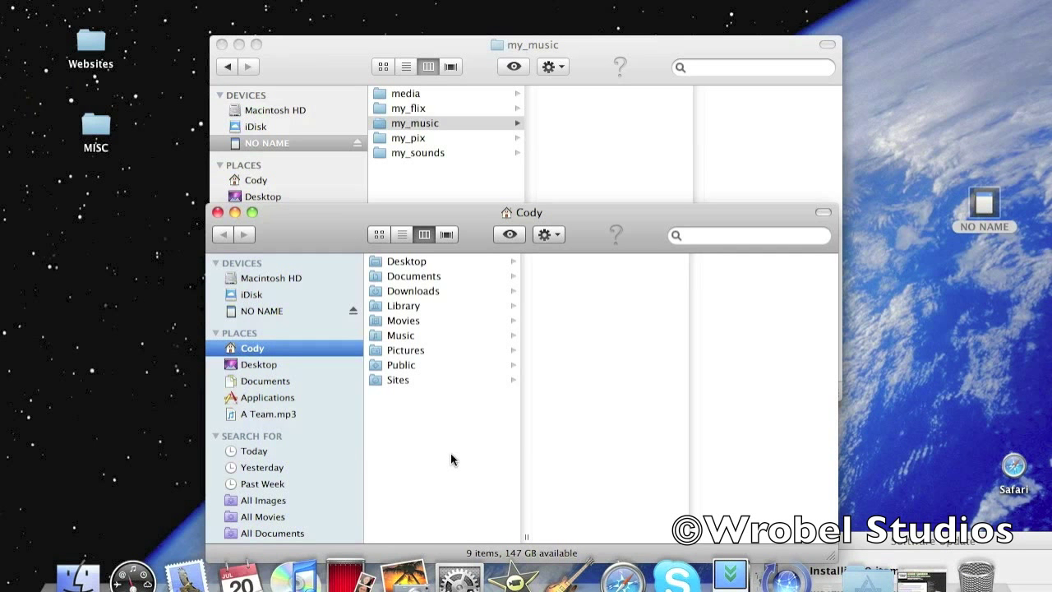
click(737, 236)
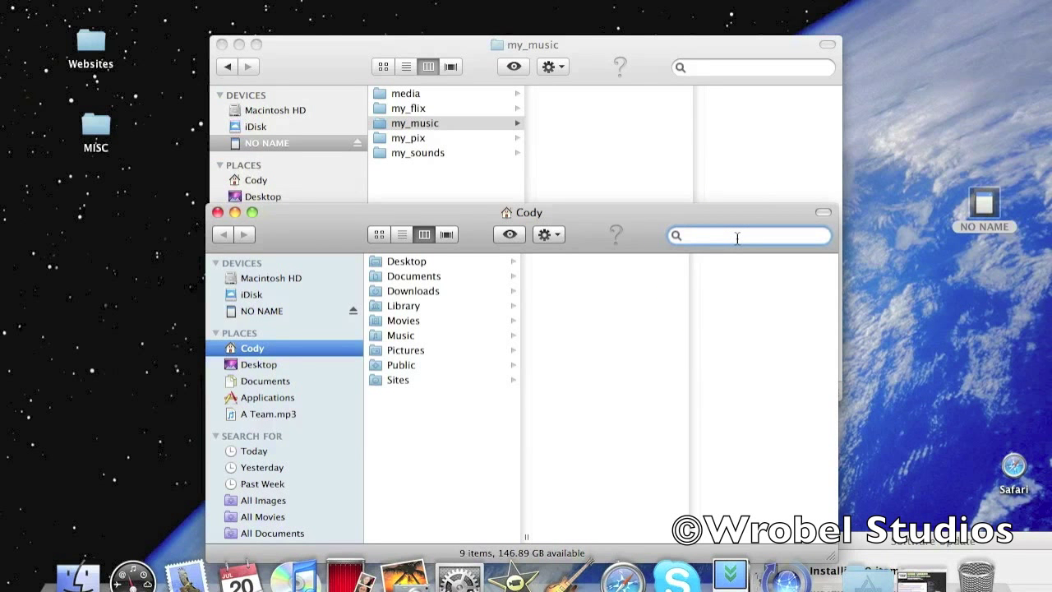
text(akon)
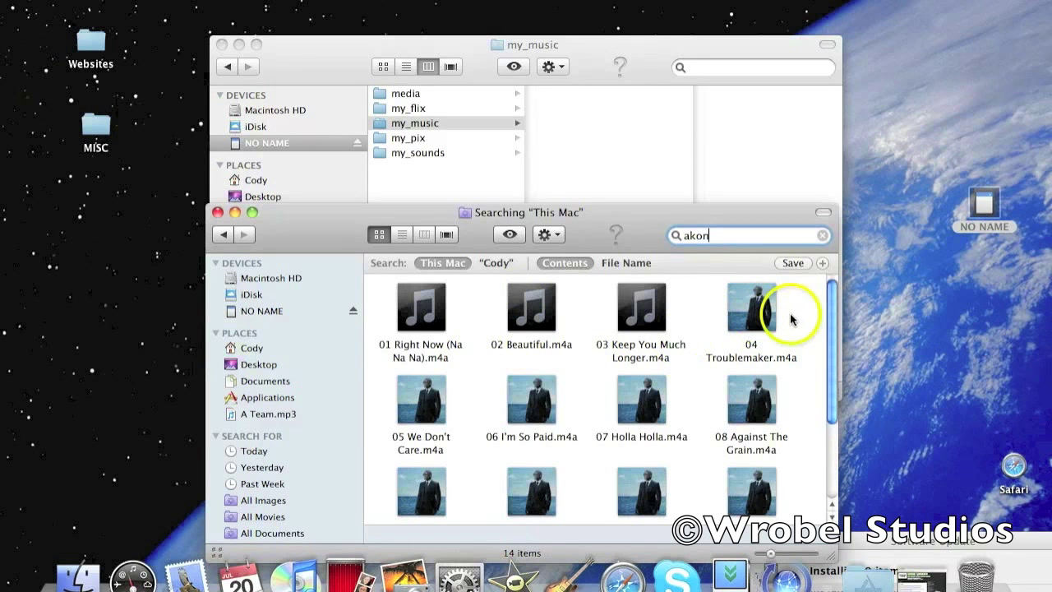
Copy 01 Right Now (Na Na Na).m4a and 02 Beautiful.m4a from the akon results into my_music.
click(389, 310)
drag(389, 310, 536, 318)
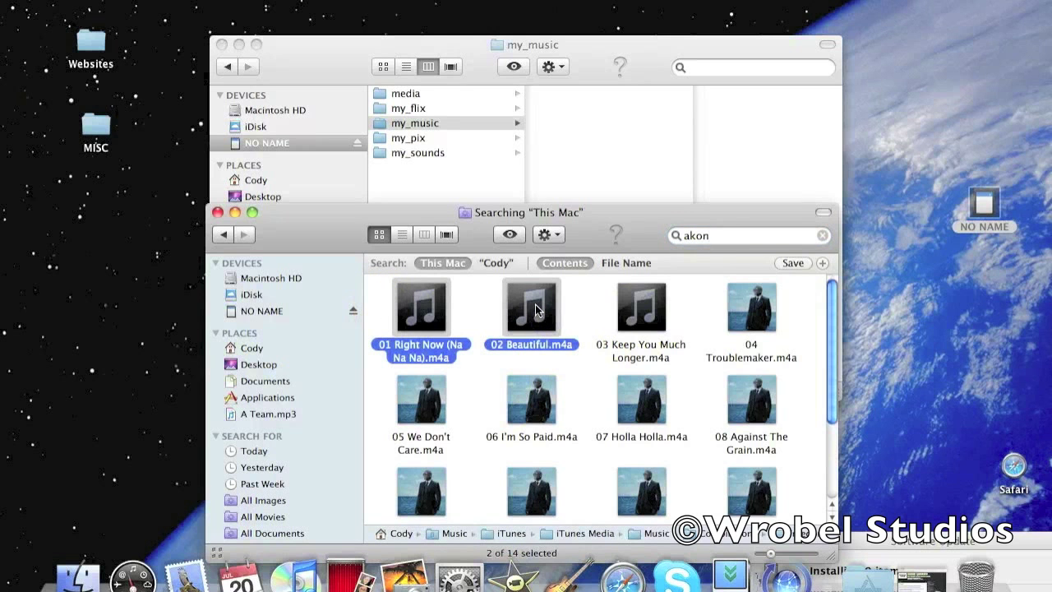
key(super+c)
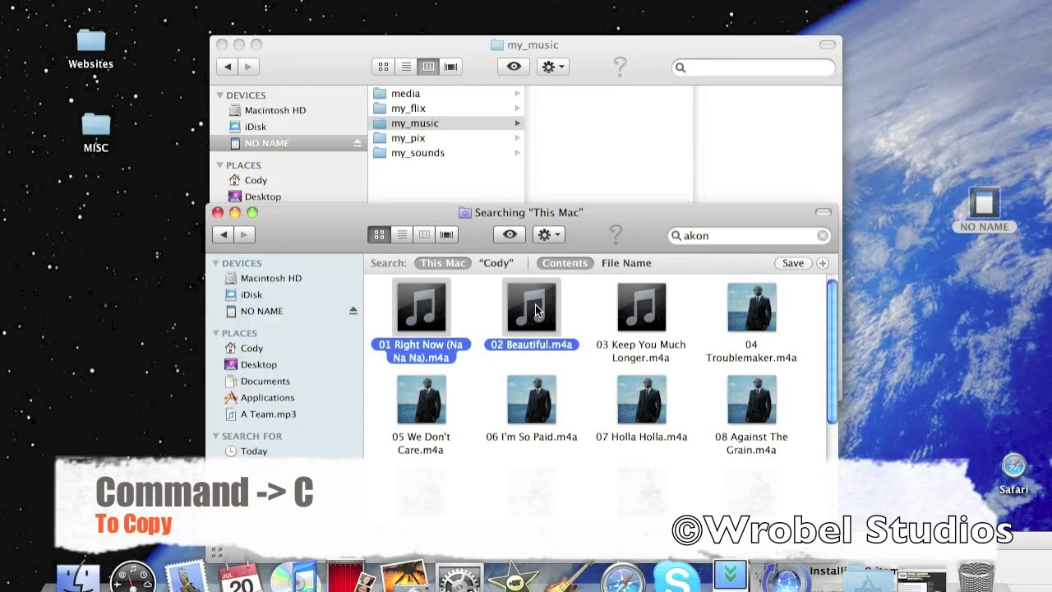
click(622, 138)
click(488, 123)
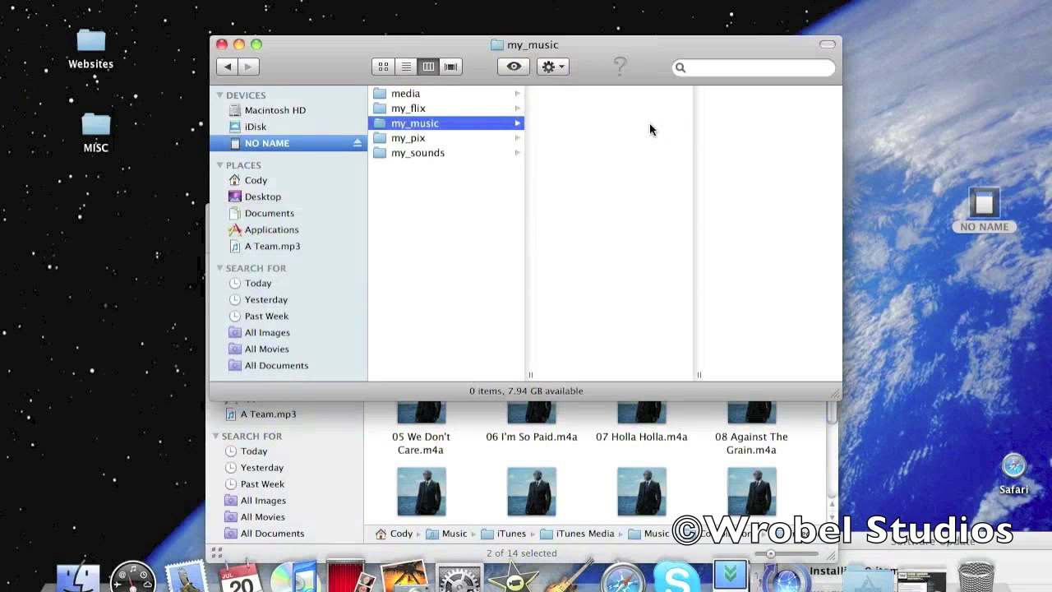
key(super+v)
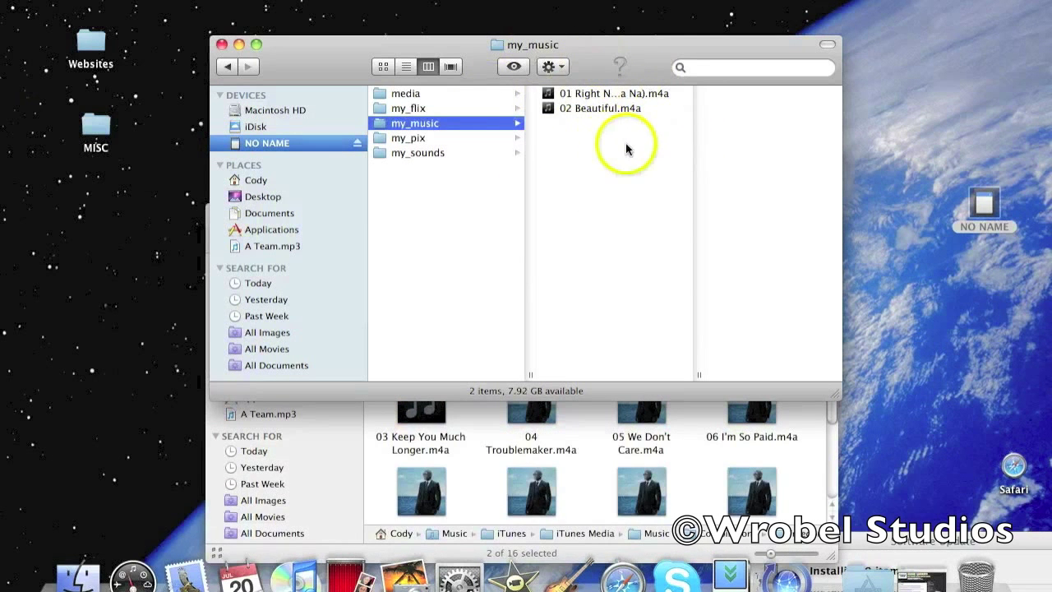
click(346, 482)
Replace the akon search with a search for 'zebrahea', listing 8 results.
click(766, 234)
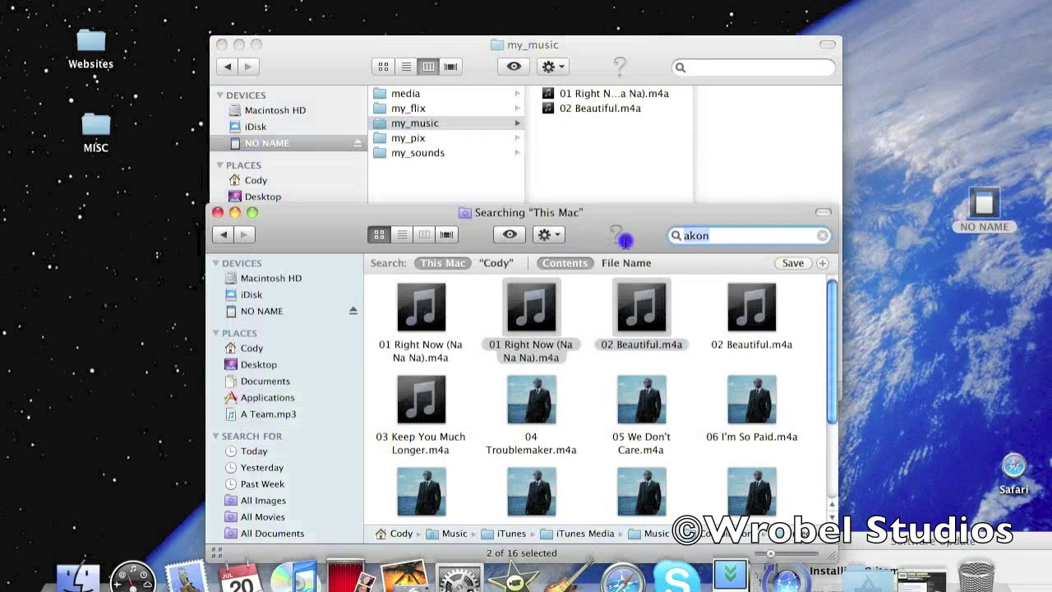
key(BackSpace)
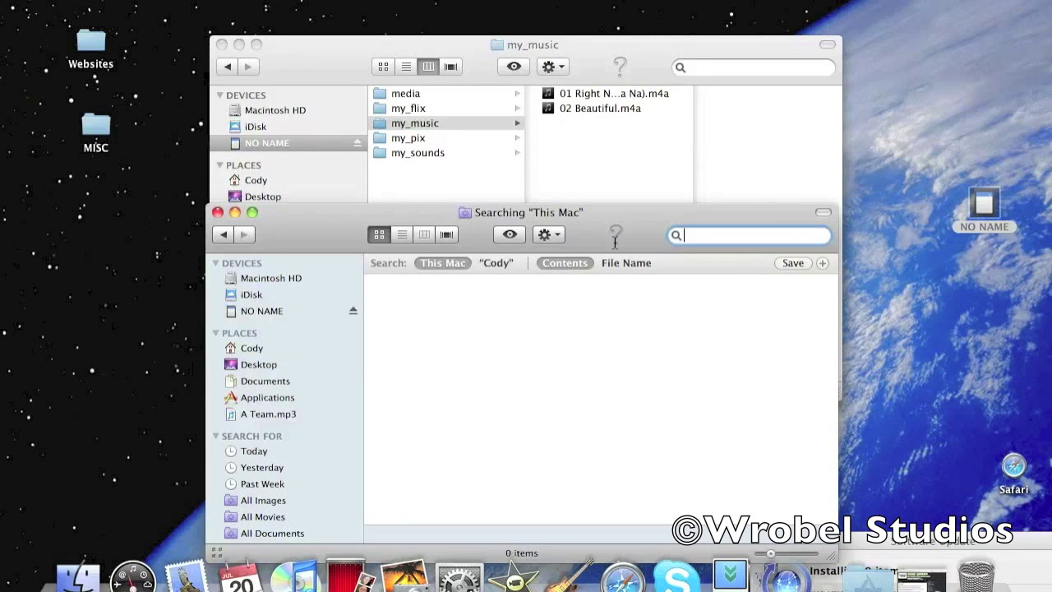
text(zebra)
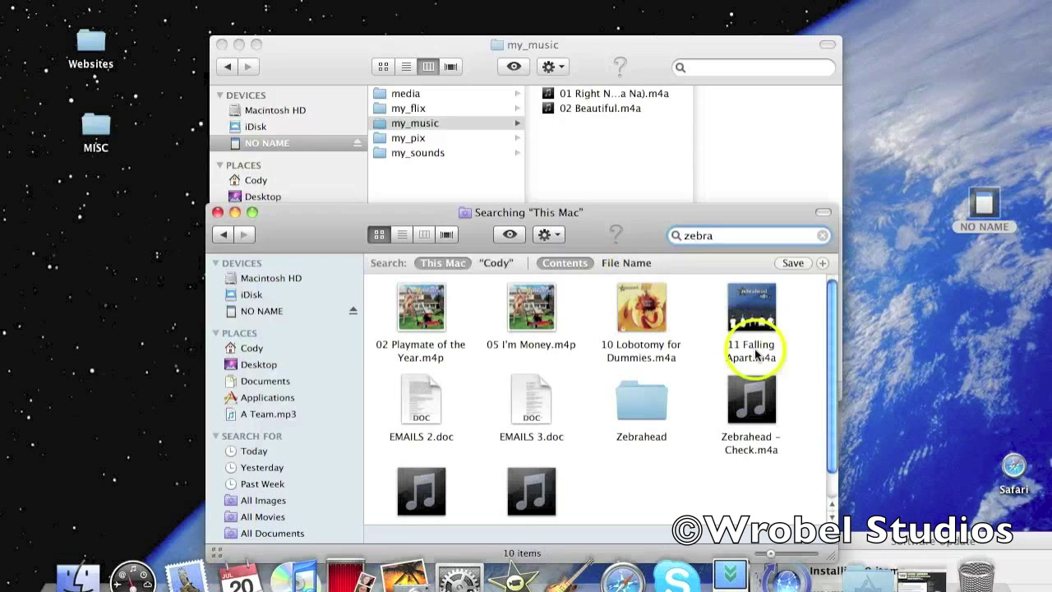
key(BackSpace)
key(BackSpace)
key(BackSpace)
key(BackSpace)
key(BackSpace)
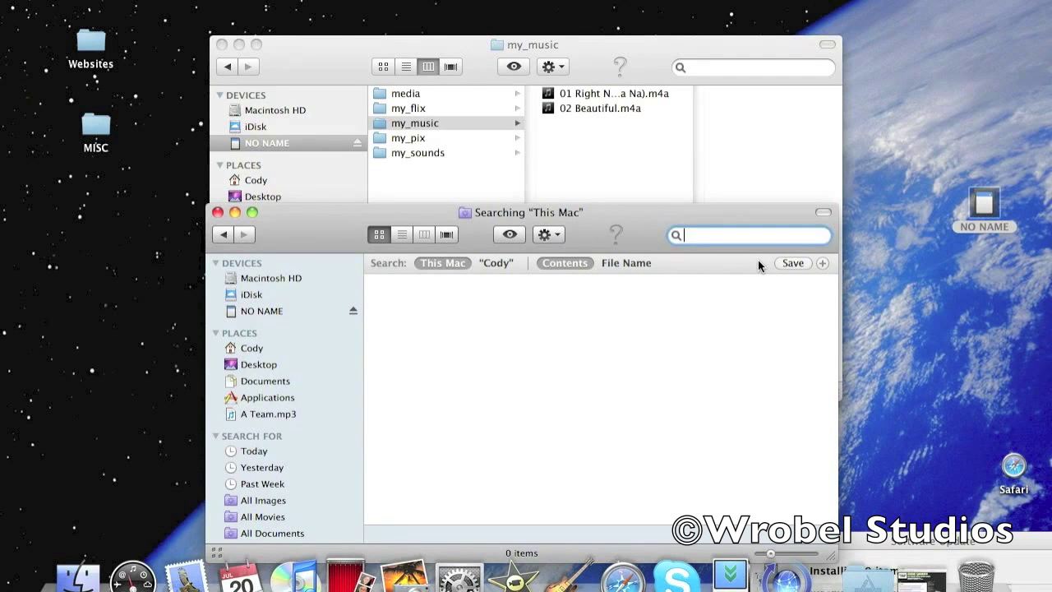
text(dec)
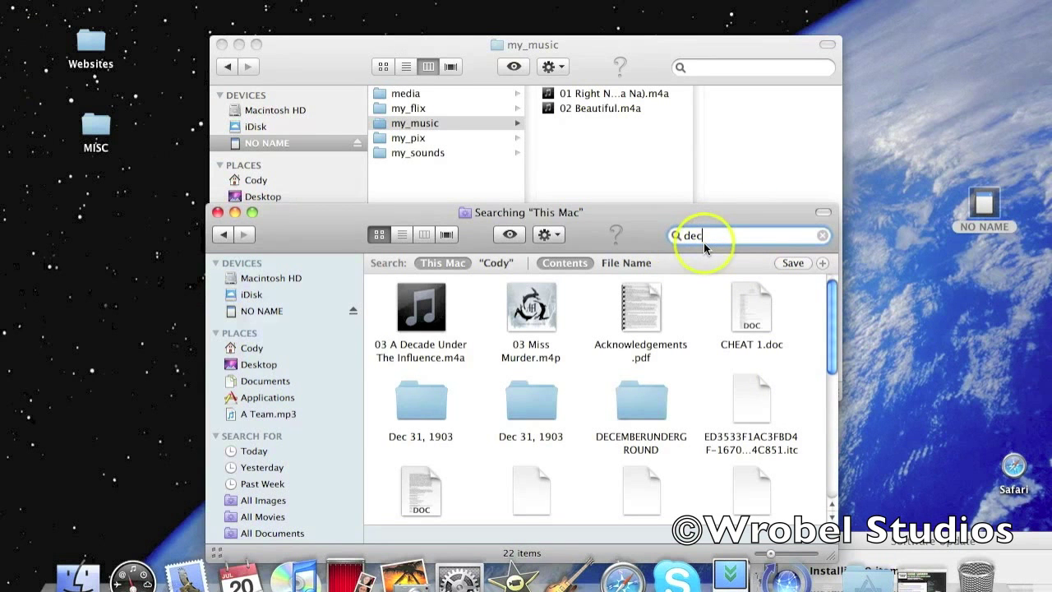
key(BackSpace)
key(BackSpace)
key(BackSpace)
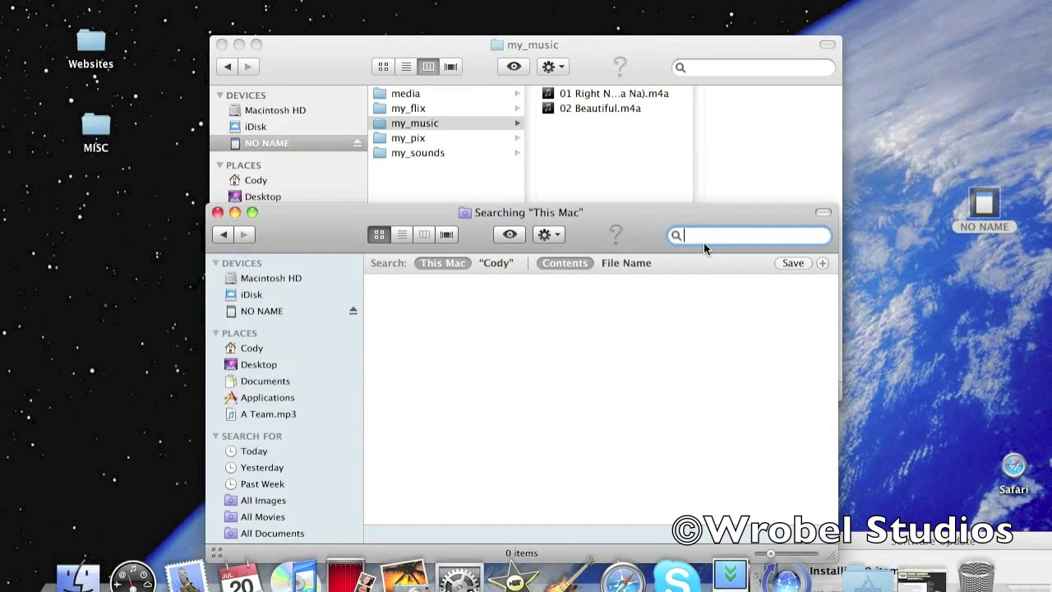
text(zebrahe)
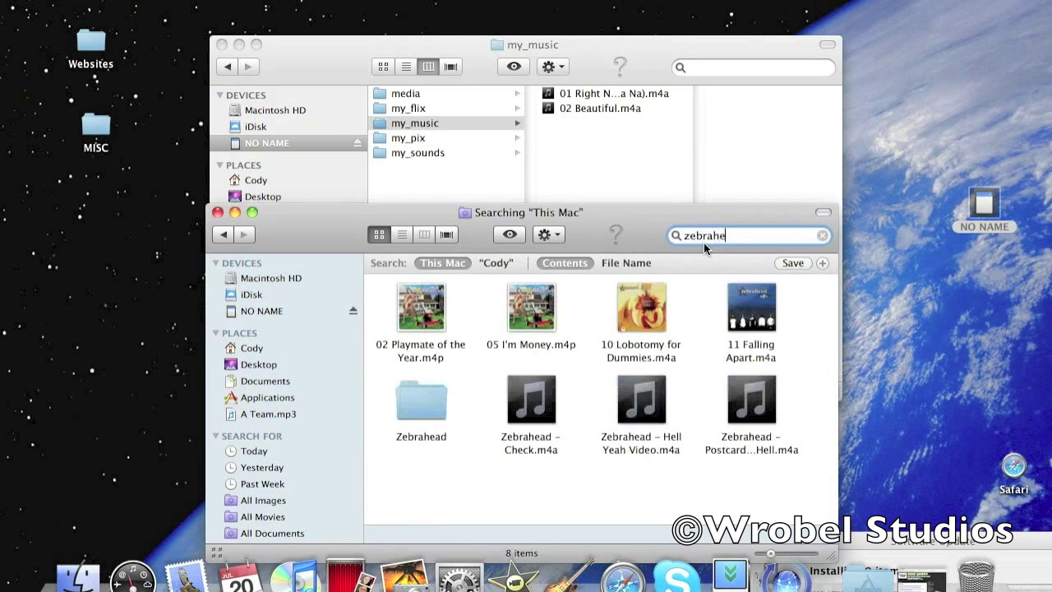
text(a)
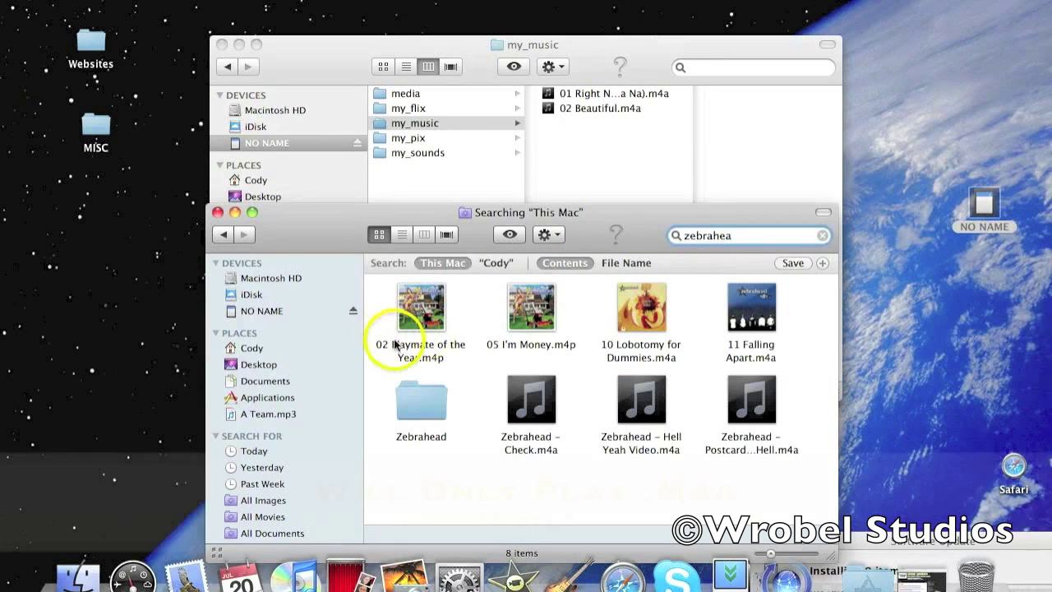
Paste three Zebrahead results, starting with 02 Playmate of the Year.m4p, into my_music.
drag(392, 344, 664, 304)
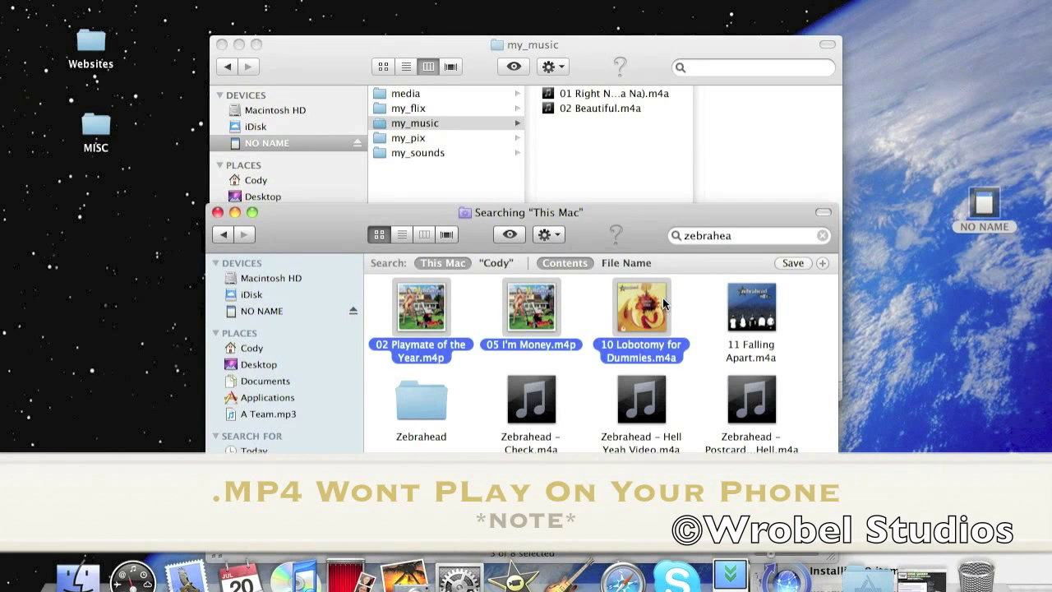
click(644, 151)
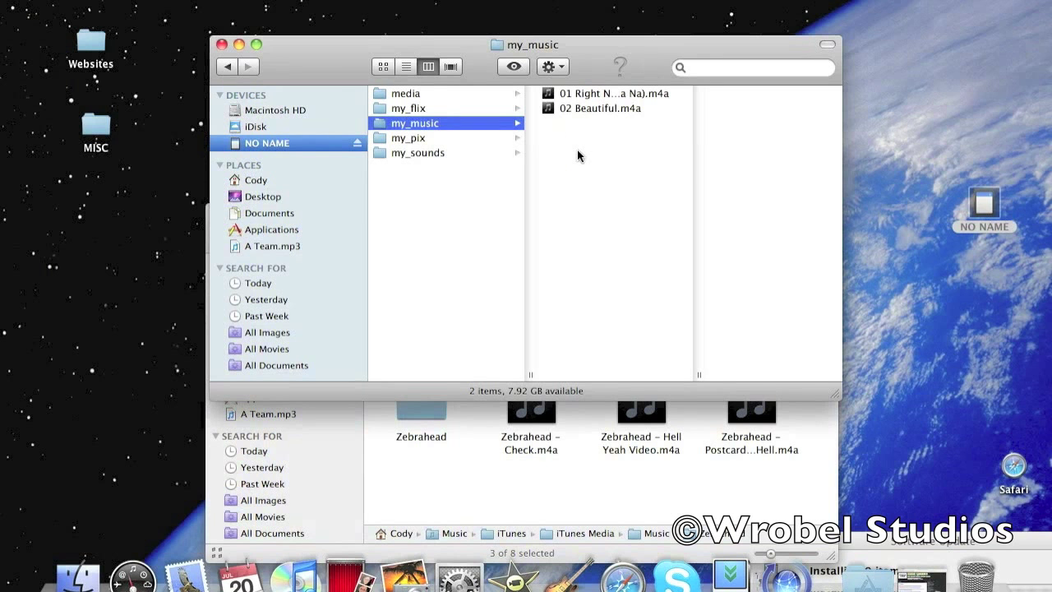
key(super+v)
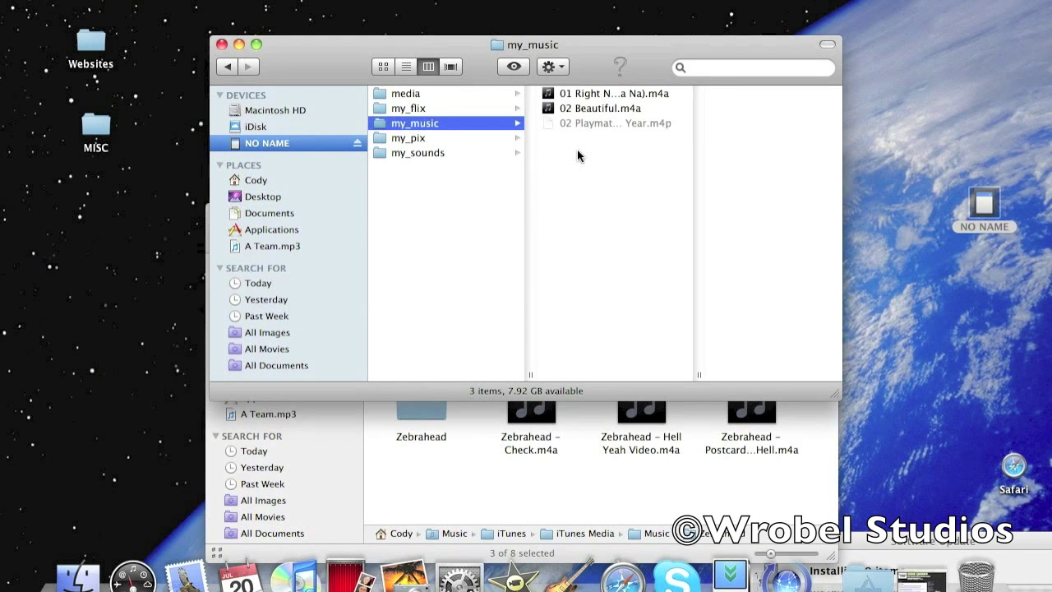